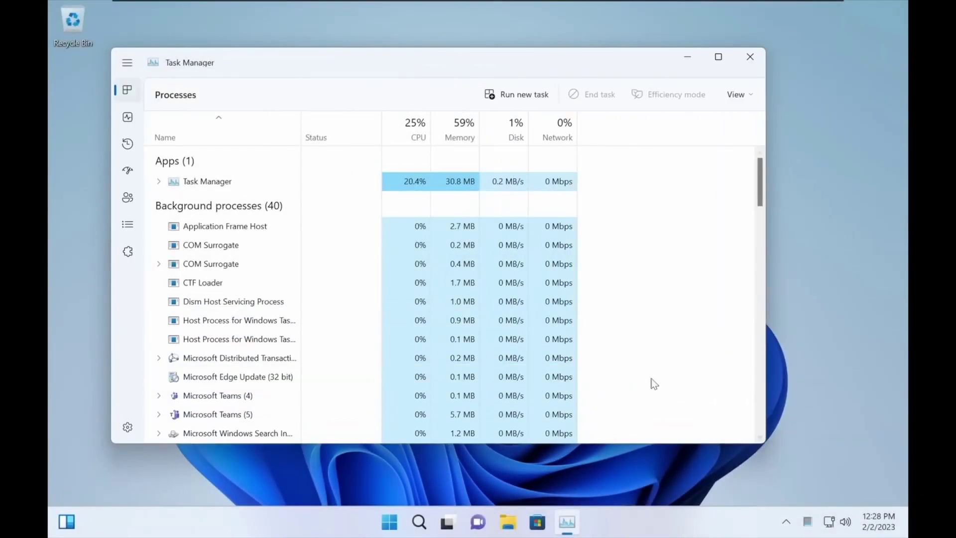
# Step: Review Memory and CPU usage on the Performance tab, toggling summary view, then close Task Manager
pyautogui.click(127, 118)
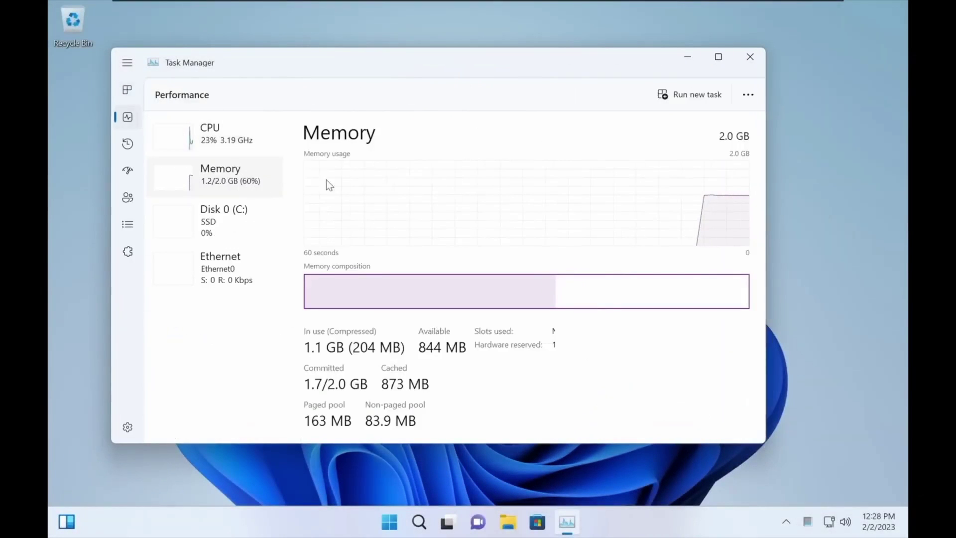
pyautogui.doubleClick(444, 243)
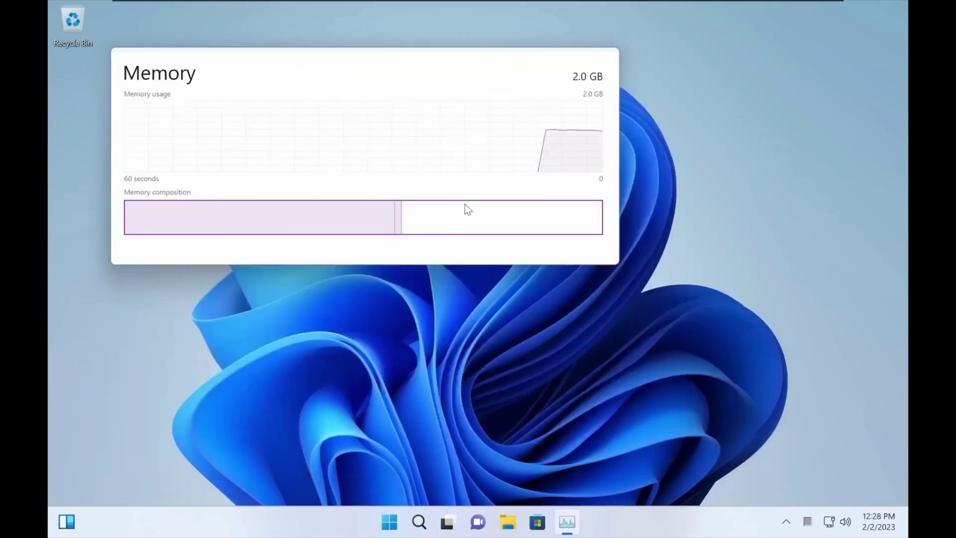
pyautogui.doubleClick(460, 164)
pyautogui.click(188, 140)
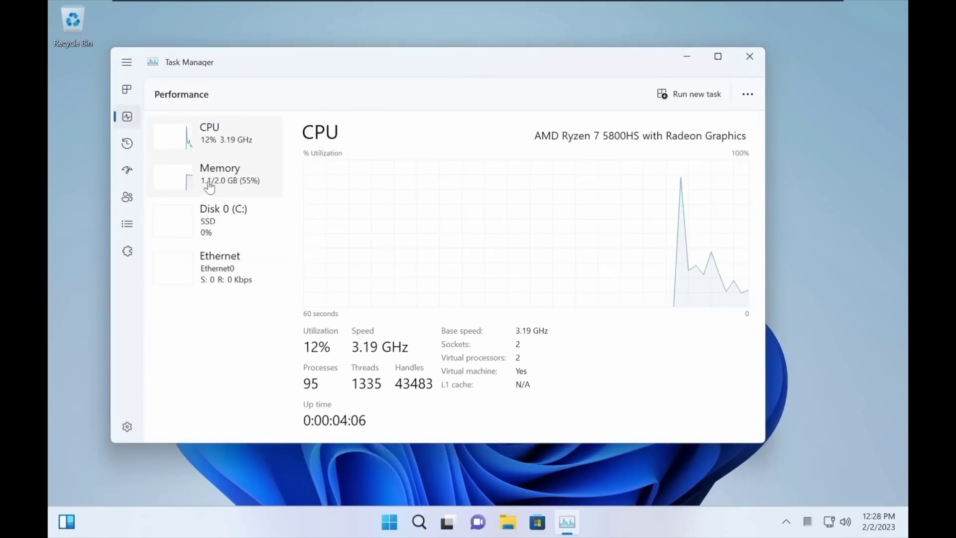
pyautogui.click(209, 186)
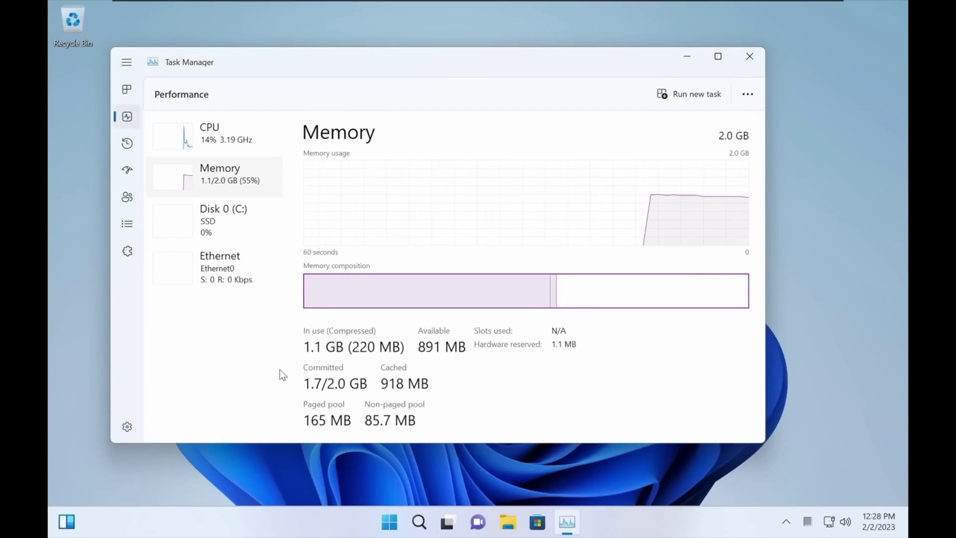
pyautogui.click(750, 56)
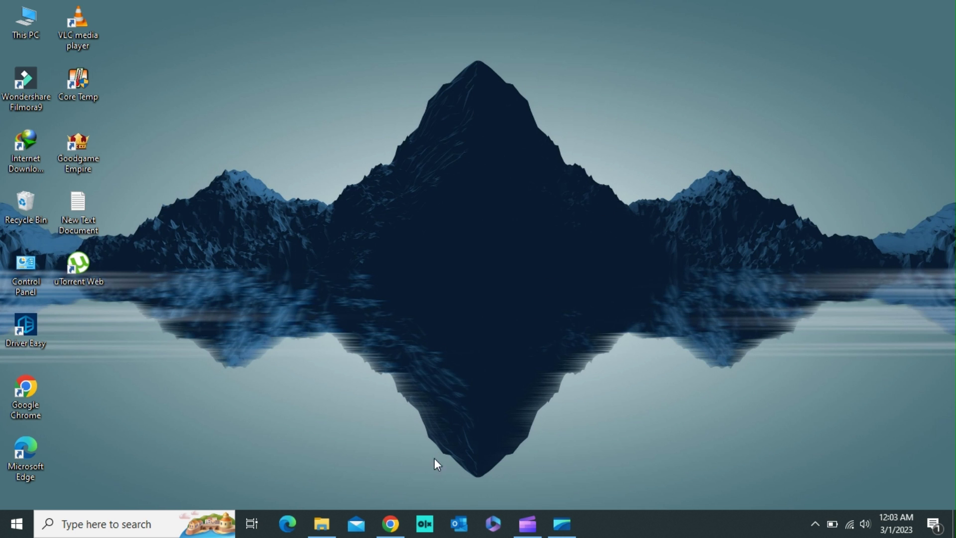
# Step: Restore the Chrome window showing the archive.org tiny11 item page
pyautogui.click(390, 523)
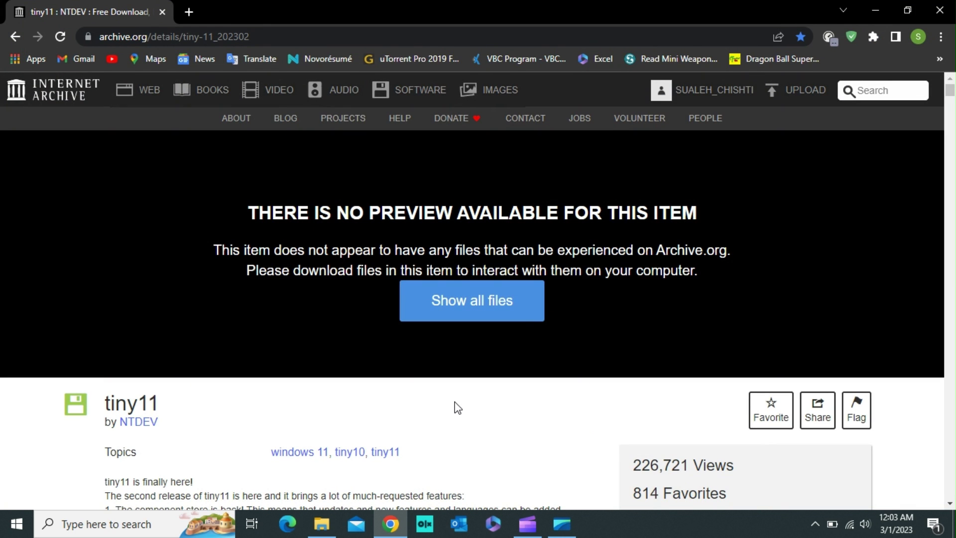
pyautogui.scroll(-2, 458, 406)
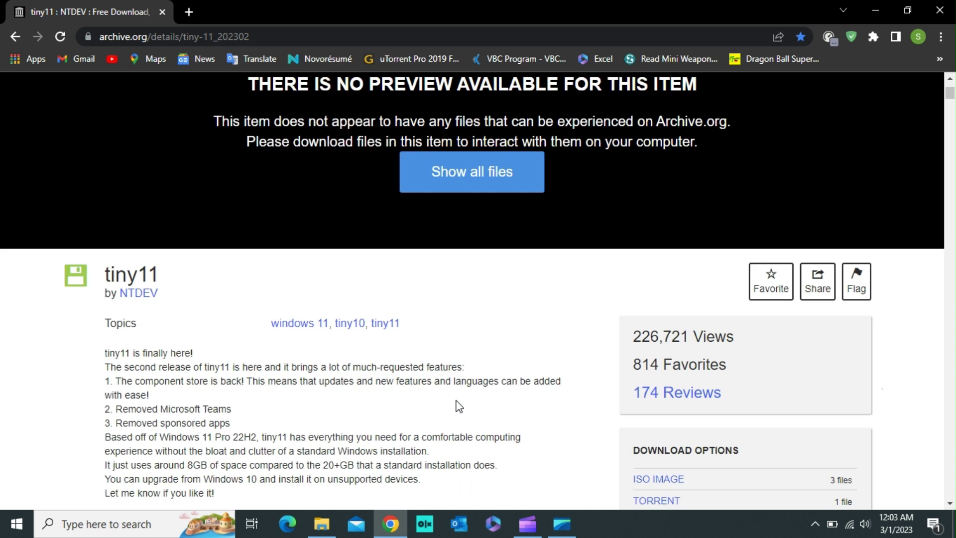
pyautogui.scroll(2, 458, 406)
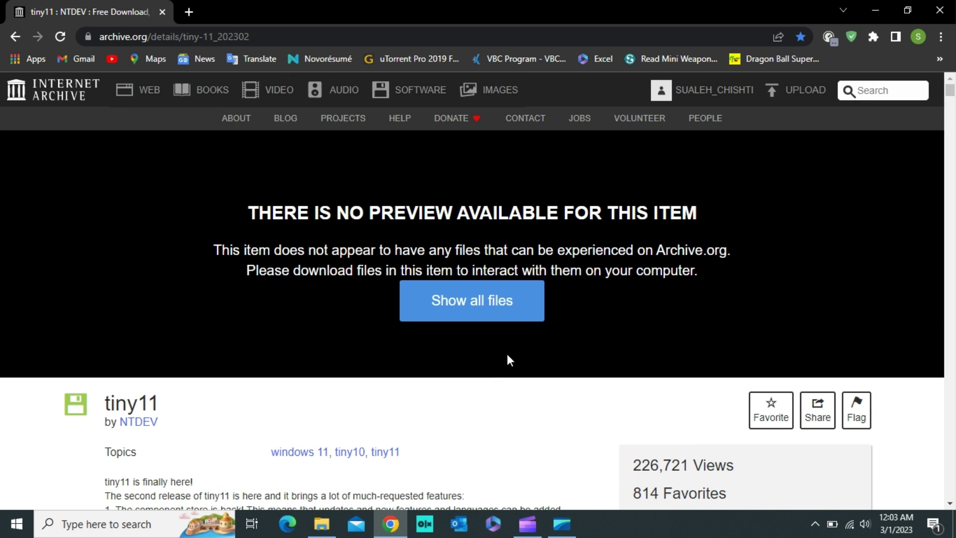
pyautogui.scroll(-5, 458, 394)
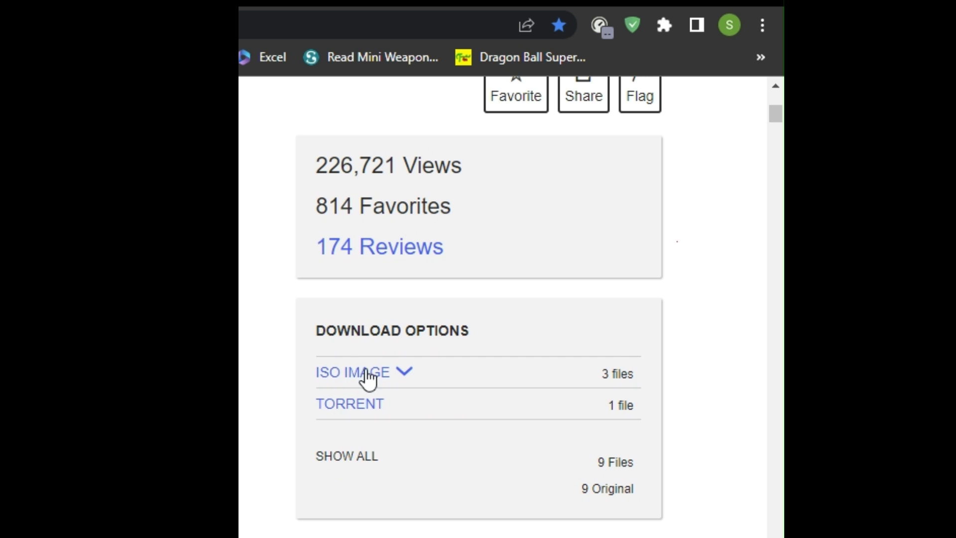
# Step: Expand the ISO IMAGE list and start downloading tiny11 b2(no sysreq).iso
pyautogui.click(377, 379)
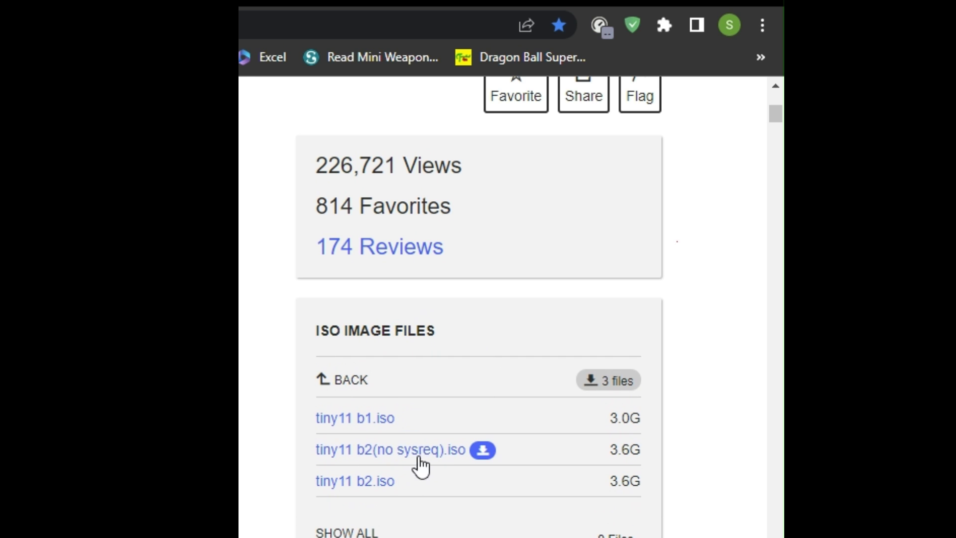
pyautogui.moveTo(390, 450)
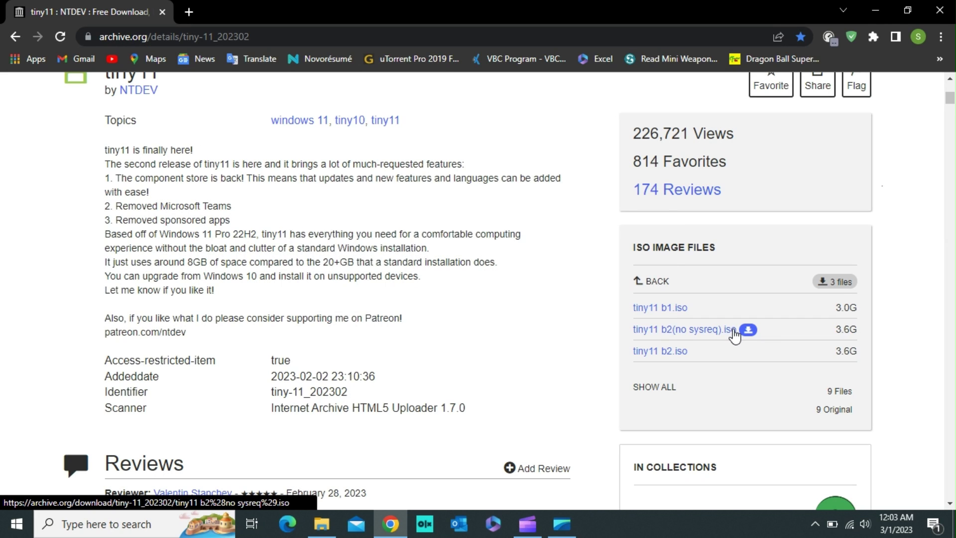
pyautogui.click(734, 336)
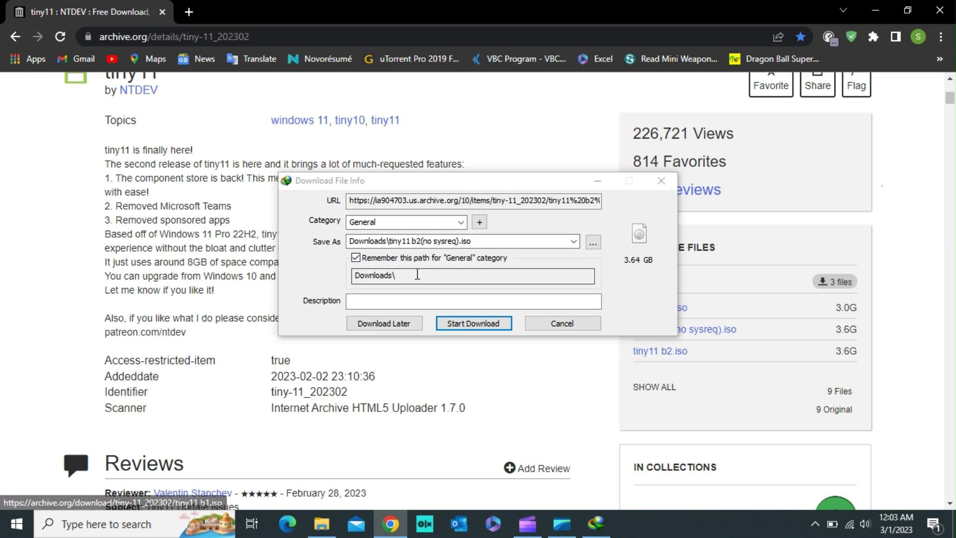
pyautogui.click(473, 324)
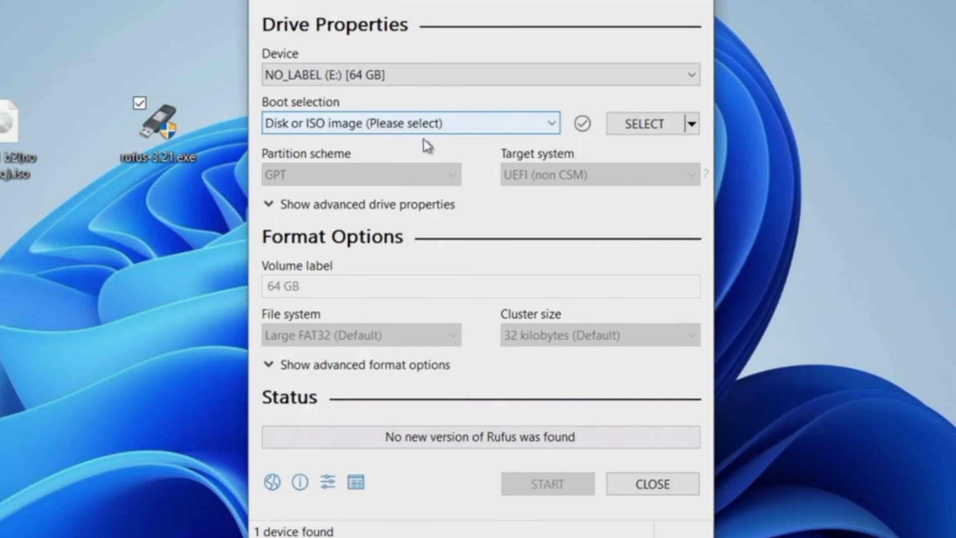
# Step: Select tiny11 b2(no sysreq).iso from the Desktop as the boot image
pyautogui.click(641, 129)
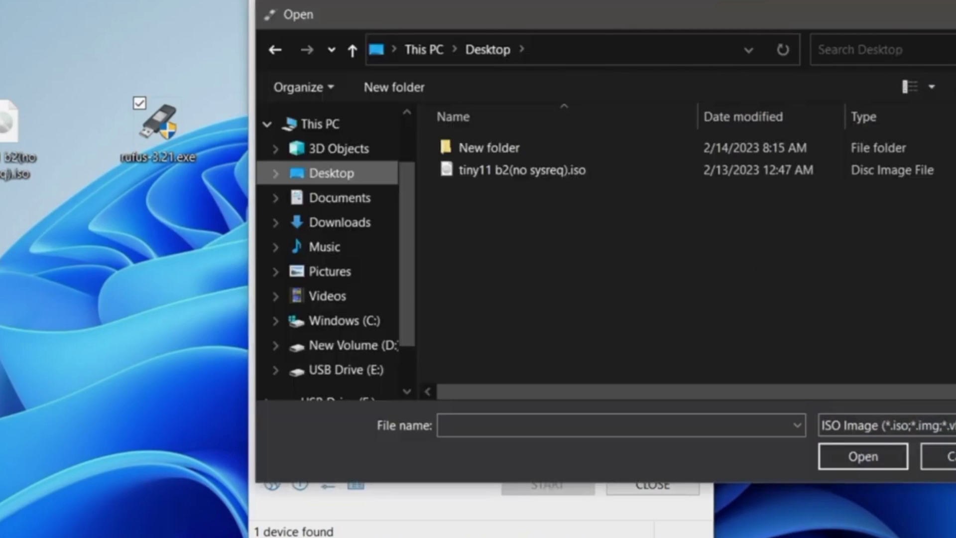
pyautogui.doubleClick(551, 171)
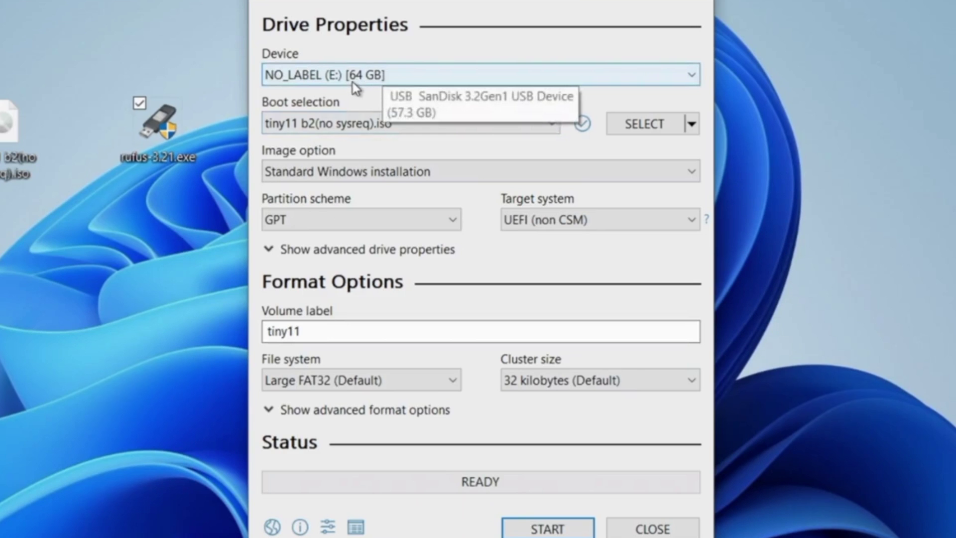
# Step: Start writing the image and confirm erasing all data on the USB drive
pyautogui.click(548, 529)
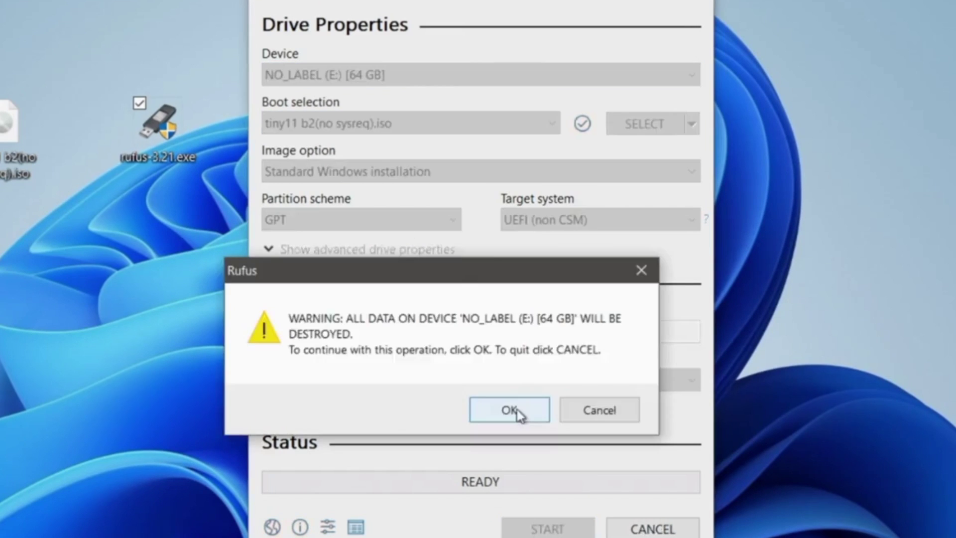
pyautogui.click(515, 411)
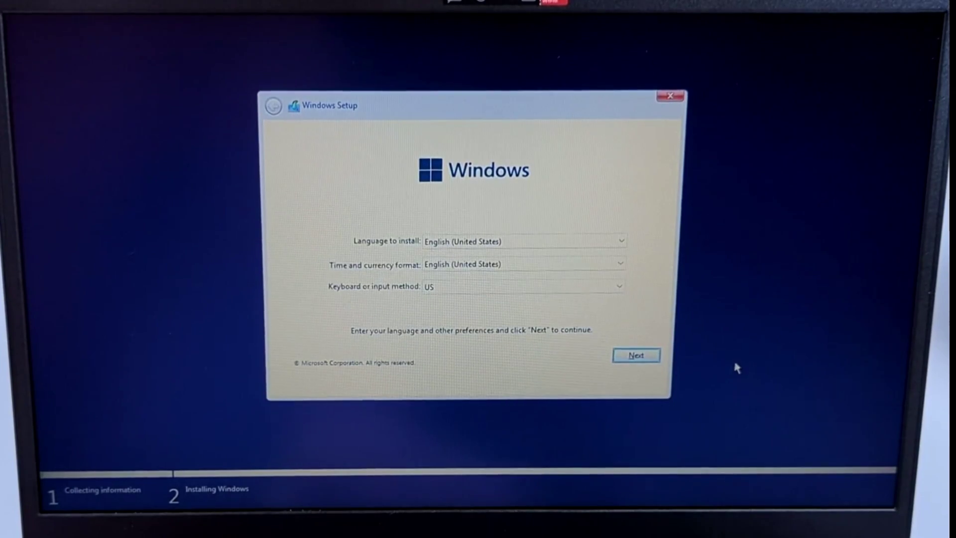
# Step: Advance past the language page and accept the license terms to continue setup
pyautogui.click(635, 355)
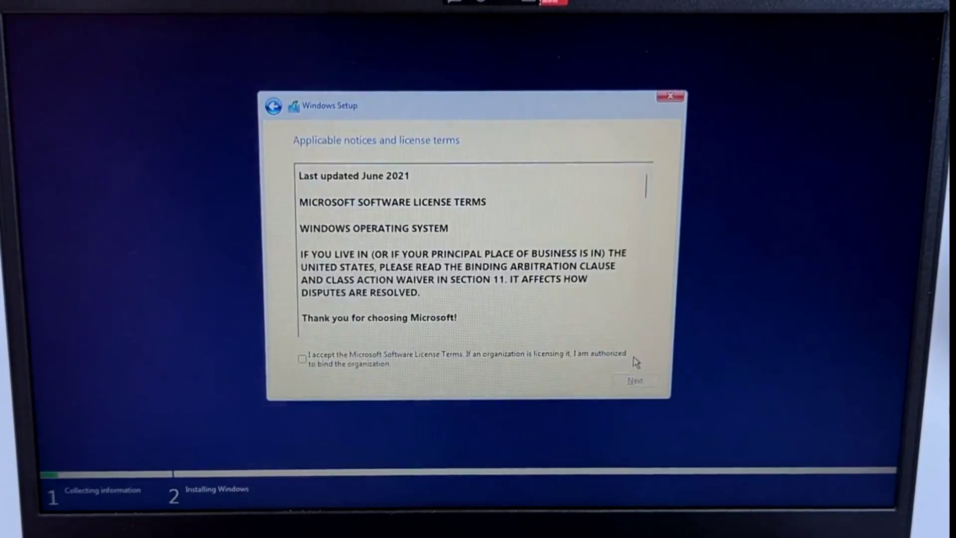
pyautogui.click(302, 358)
pyautogui.click(634, 380)
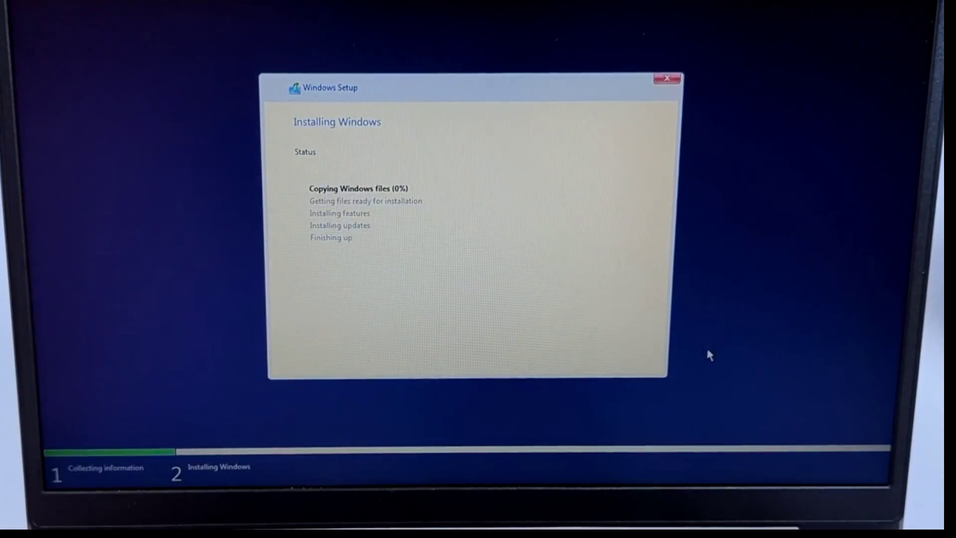